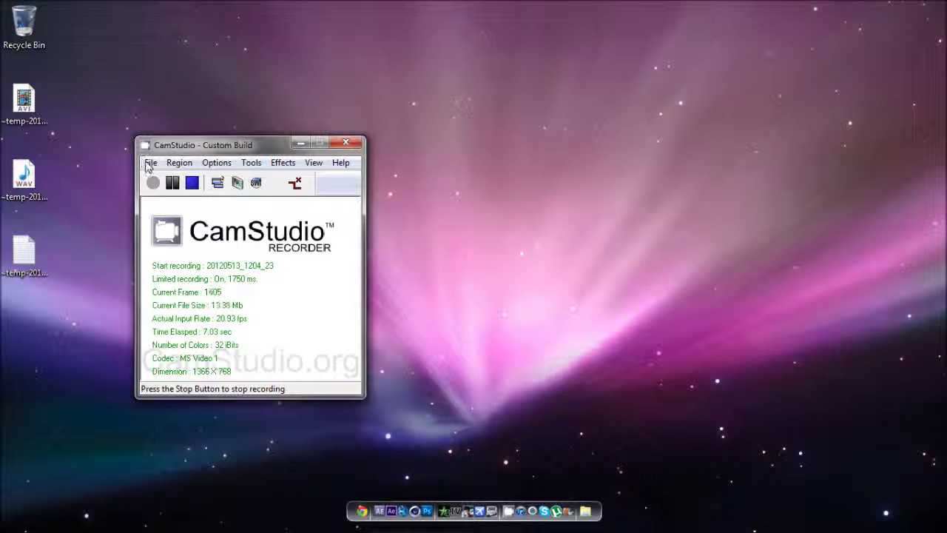
Drag the CamStudio window up and right, then back to the left.
drag(183, 148, 295, 117)
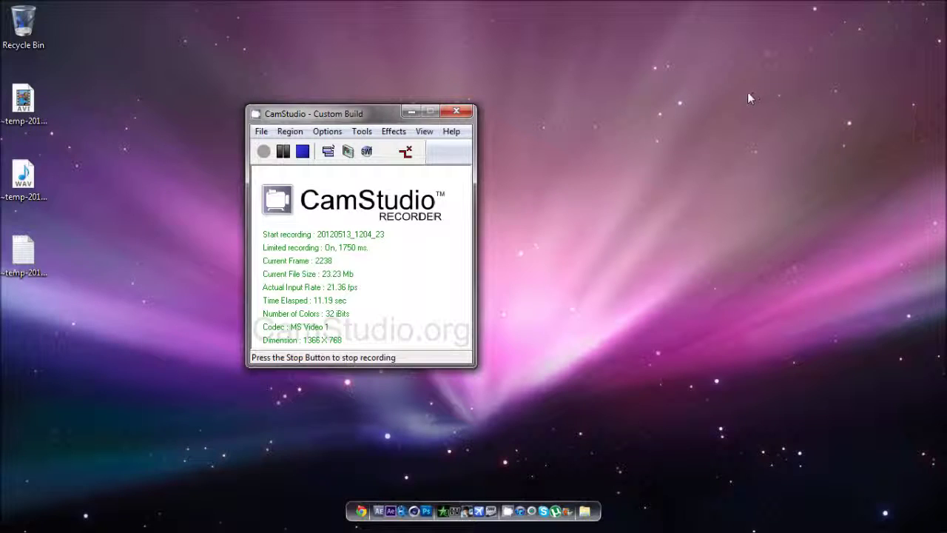
drag(320, 119, 262, 130)
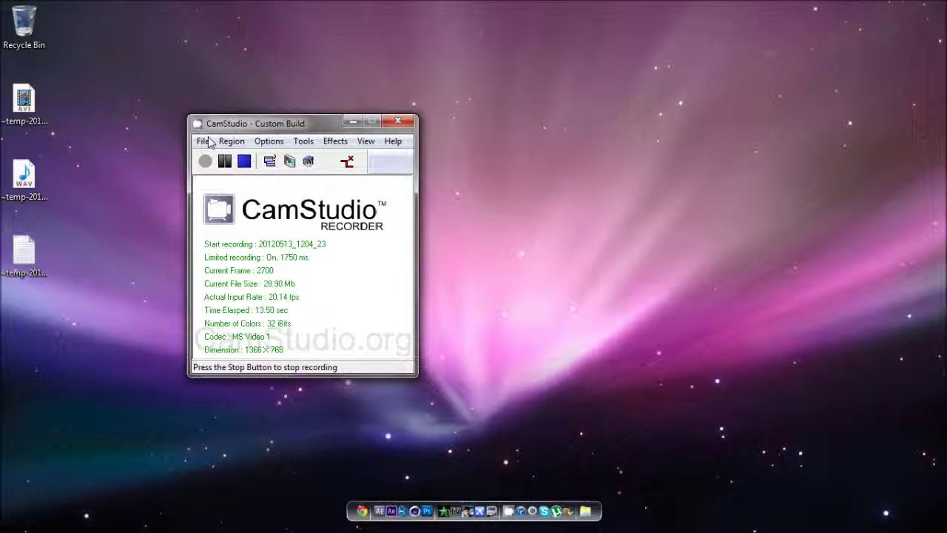
Review the Video Options without changes, then bring the Options menu back up.
click(203, 142)
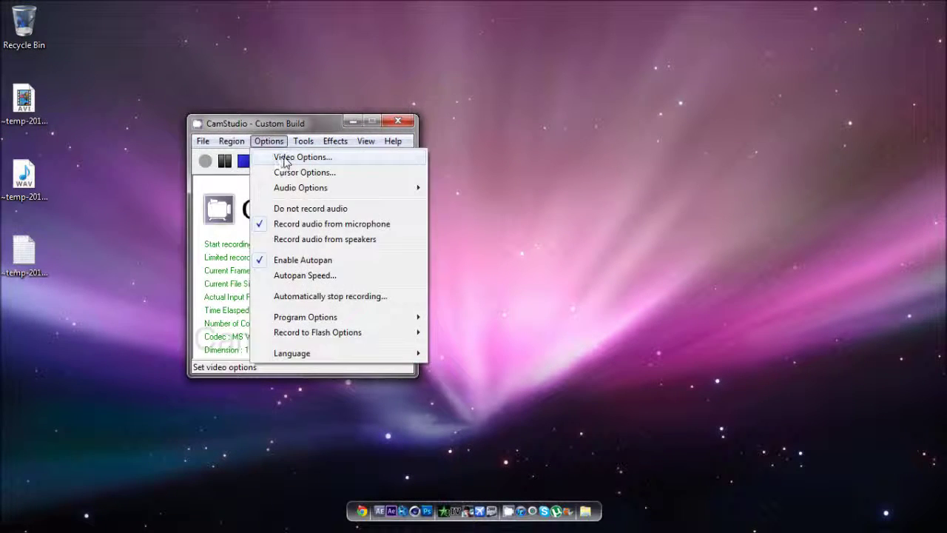
click(285, 157)
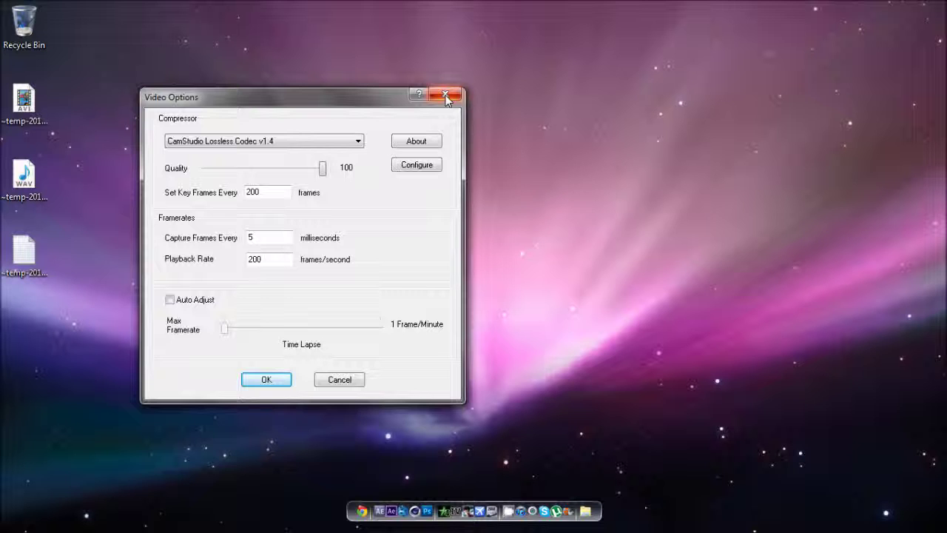
click(447, 97)
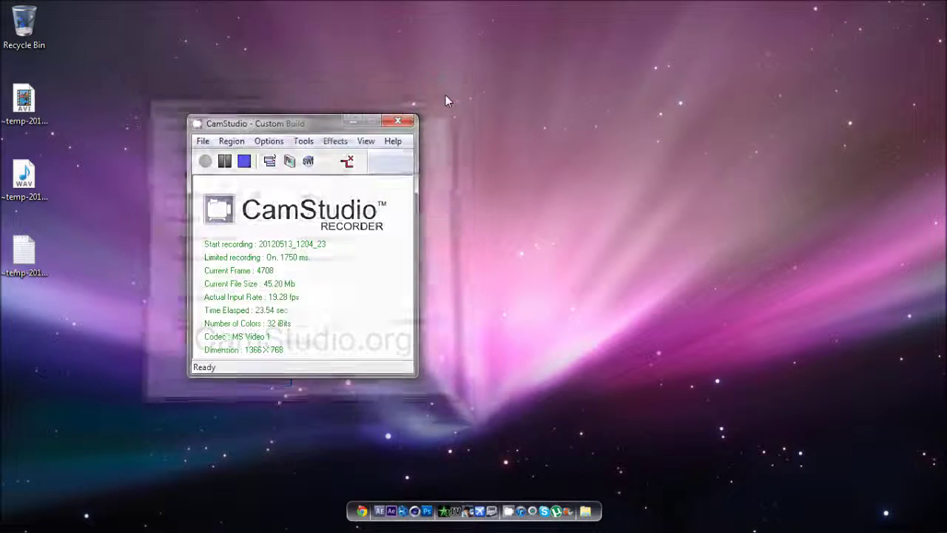
click(268, 141)
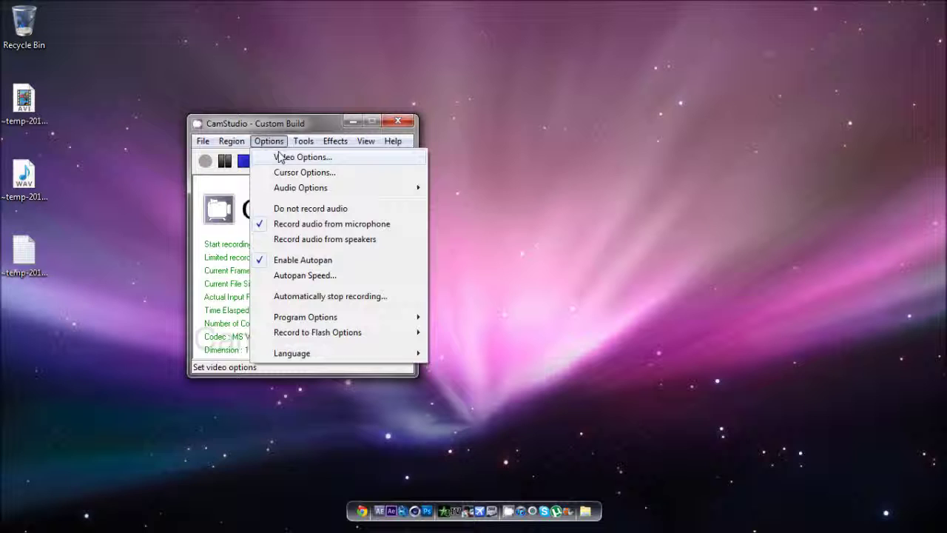
Choose the CamStudio Lossless Codec v1.4 compressor with LZO encoding.
click(287, 158)
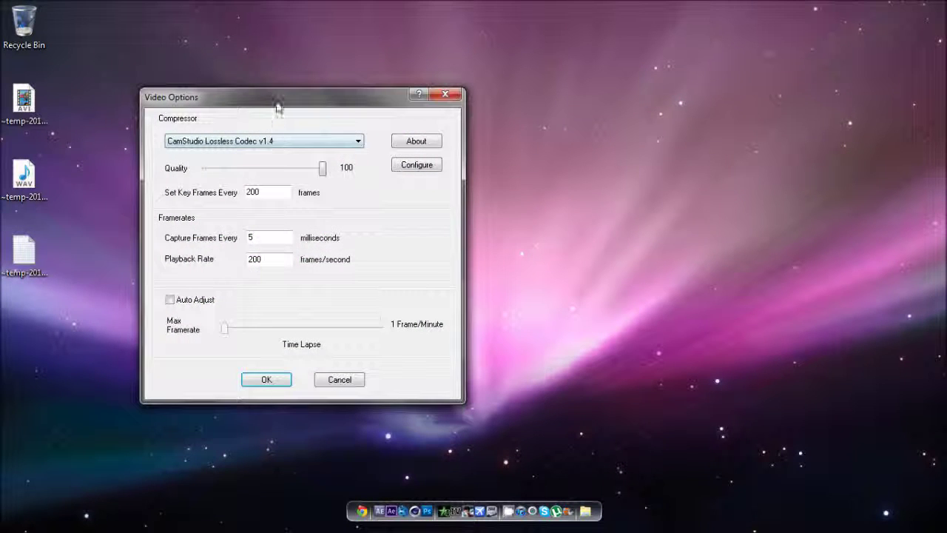
click(300, 143)
click(284, 188)
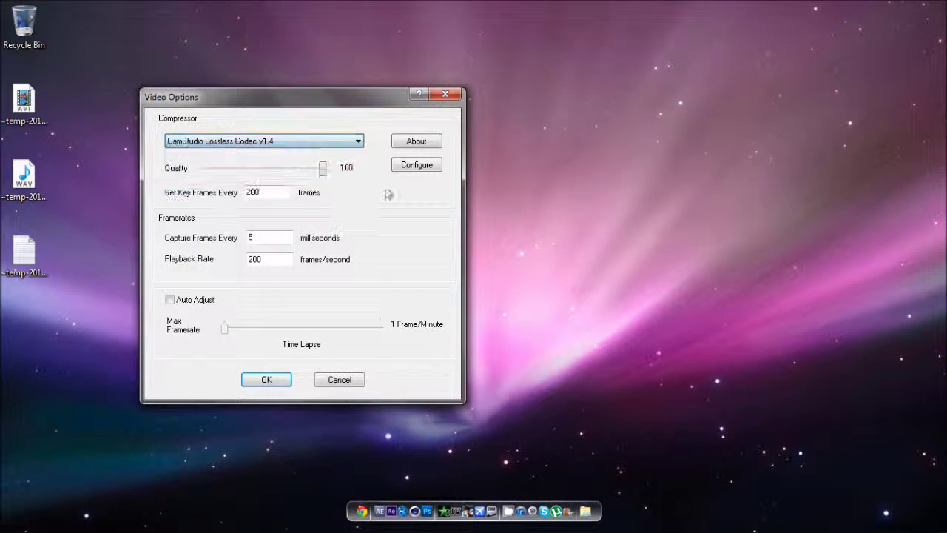
click(408, 166)
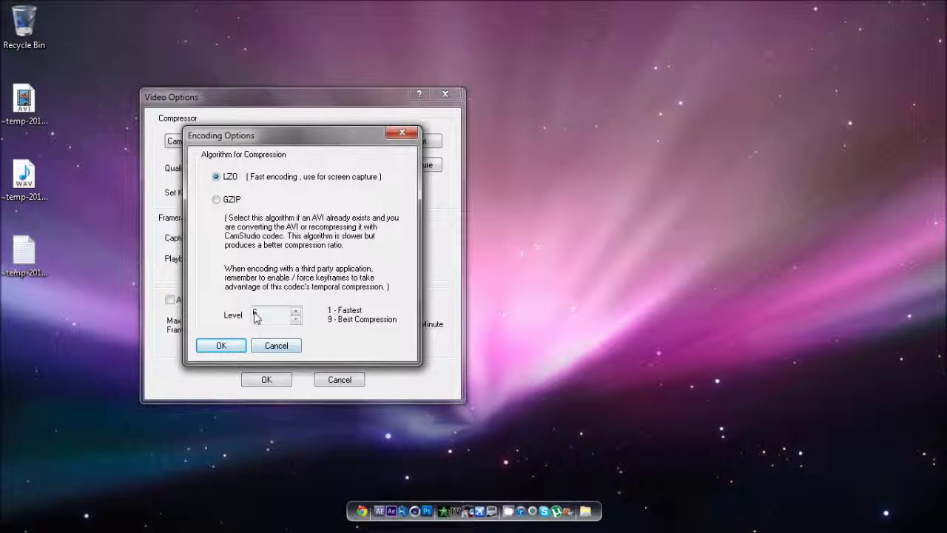
click(222, 346)
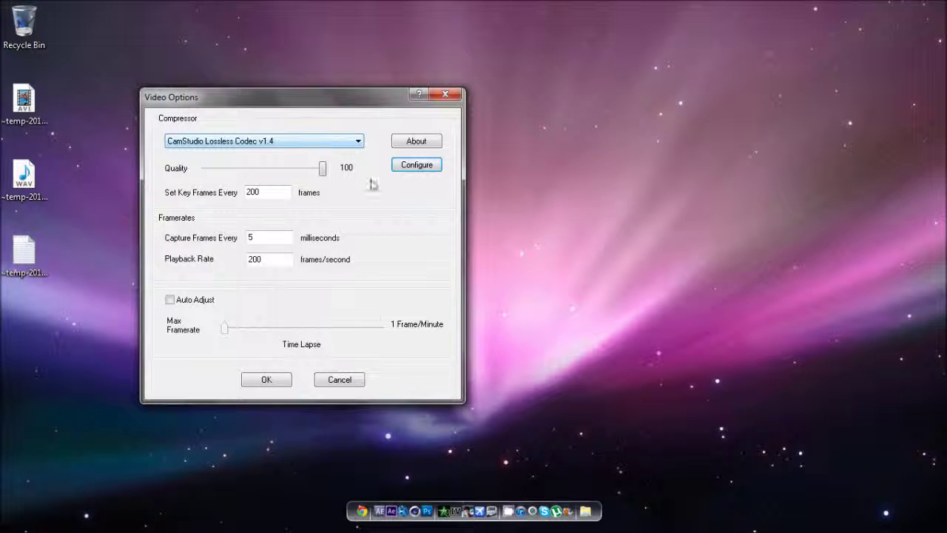
Set key frames every 200, 5 ms capture and 200 fps playback, and apply.
click(323, 171)
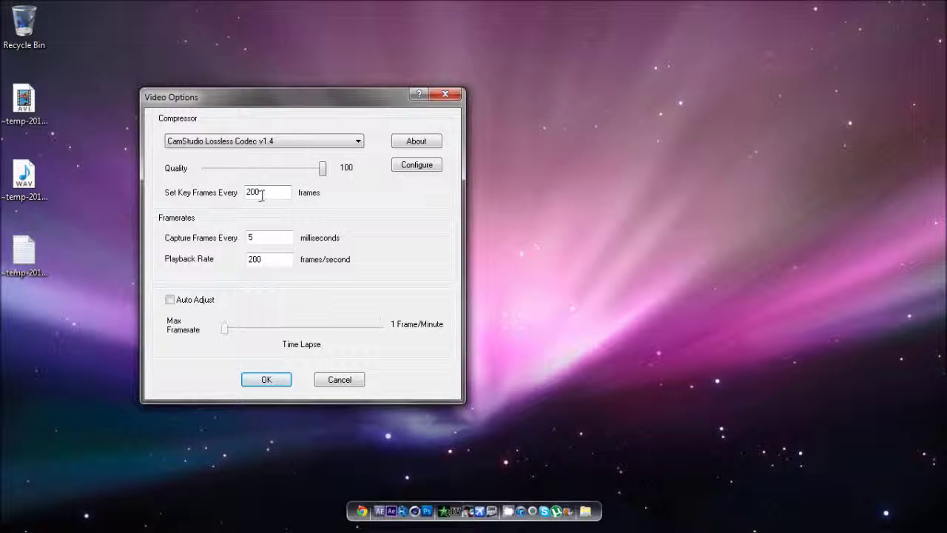
drag(261, 195, 217, 191)
key(Tab)
key(Tab)
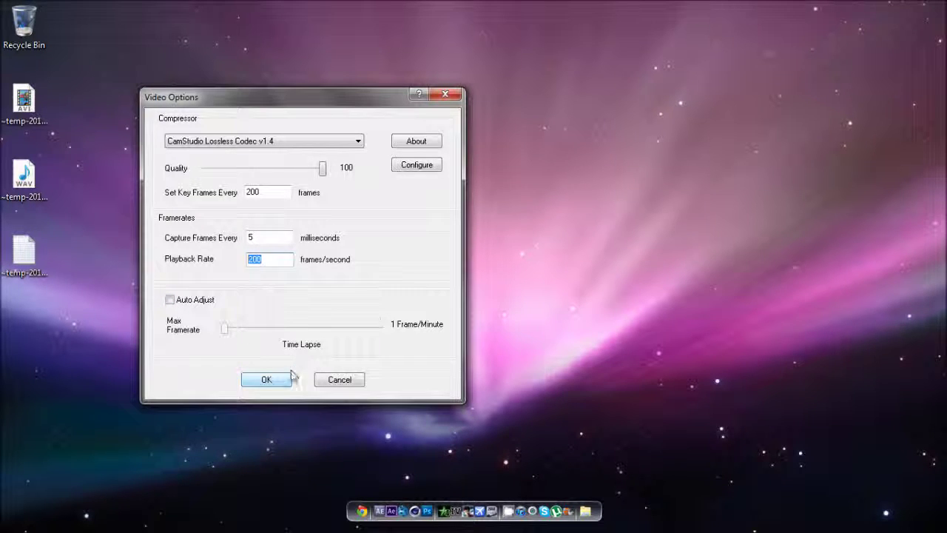
click(267, 380)
click(269, 141)
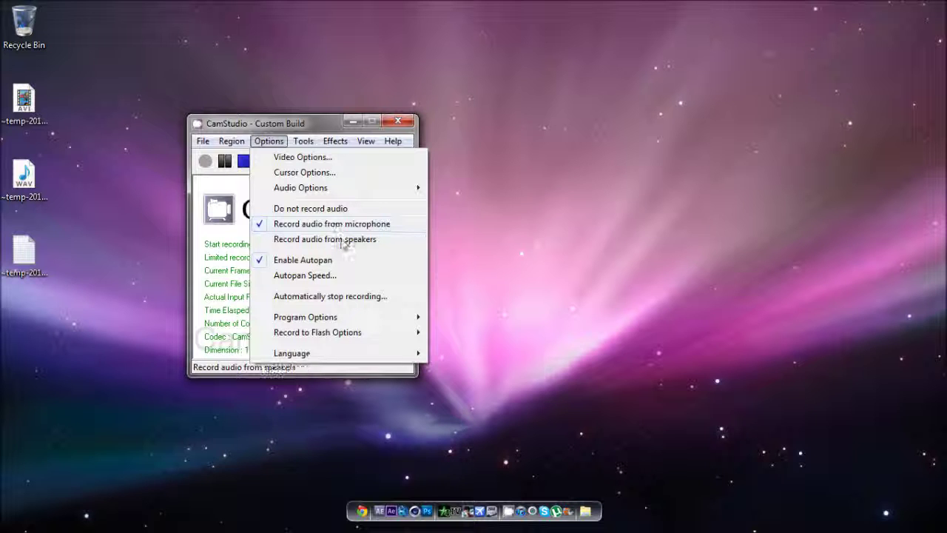
mouse_move(301, 188)
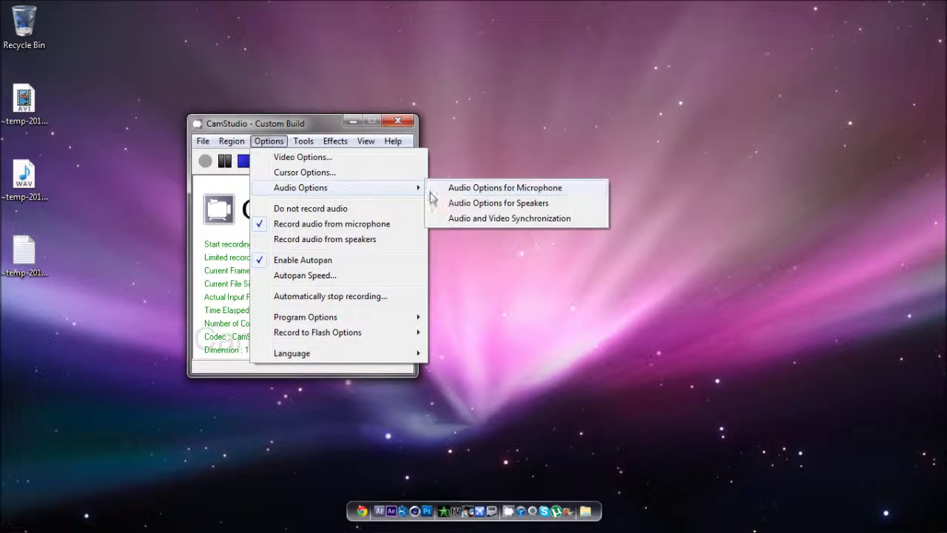
Review the microphone's audio capture device list, then close the dialog unchanged.
click(455, 190)
click(274, 138)
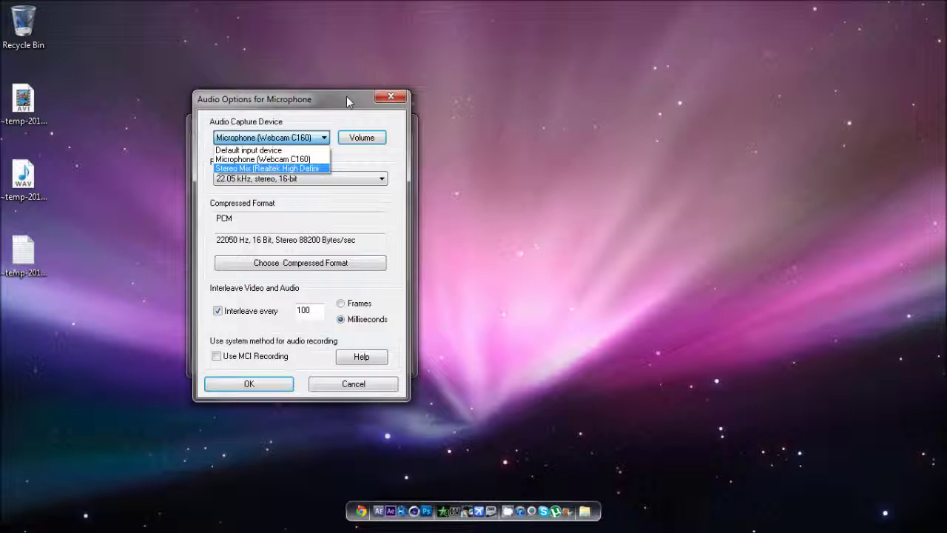
click(391, 97)
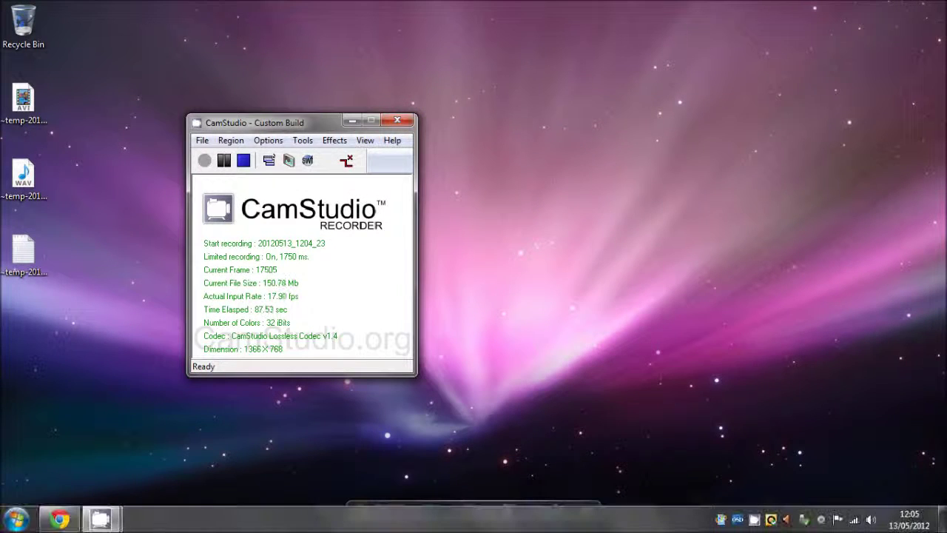
click(787, 521)
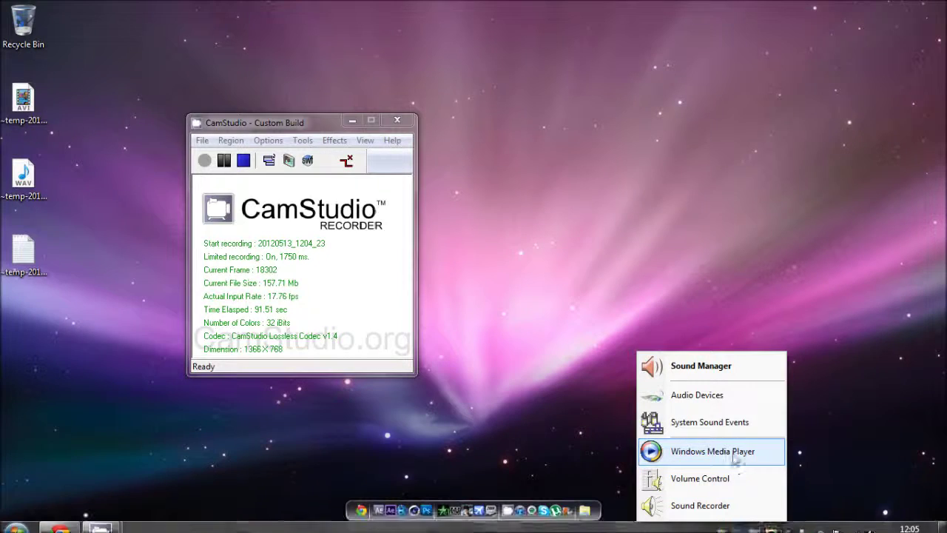
click(729, 404)
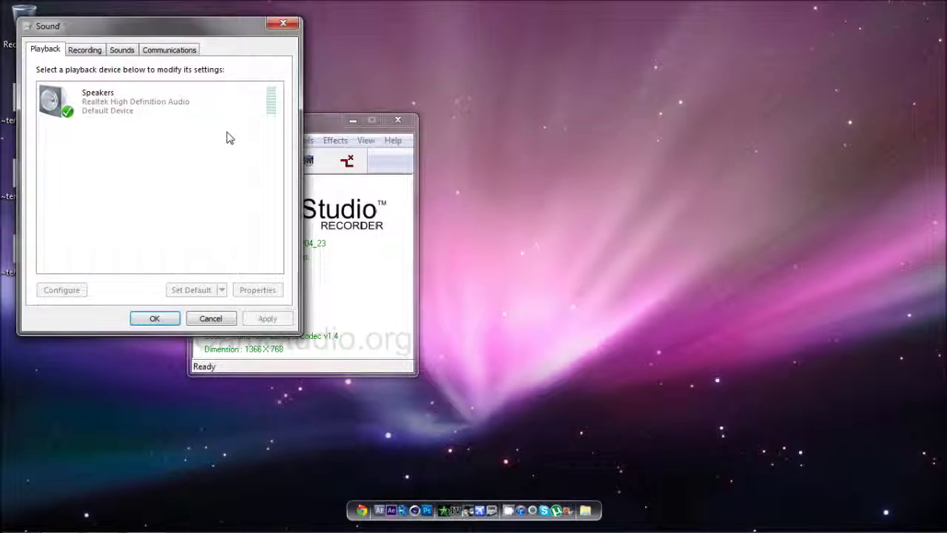
drag(182, 37, 585, 74)
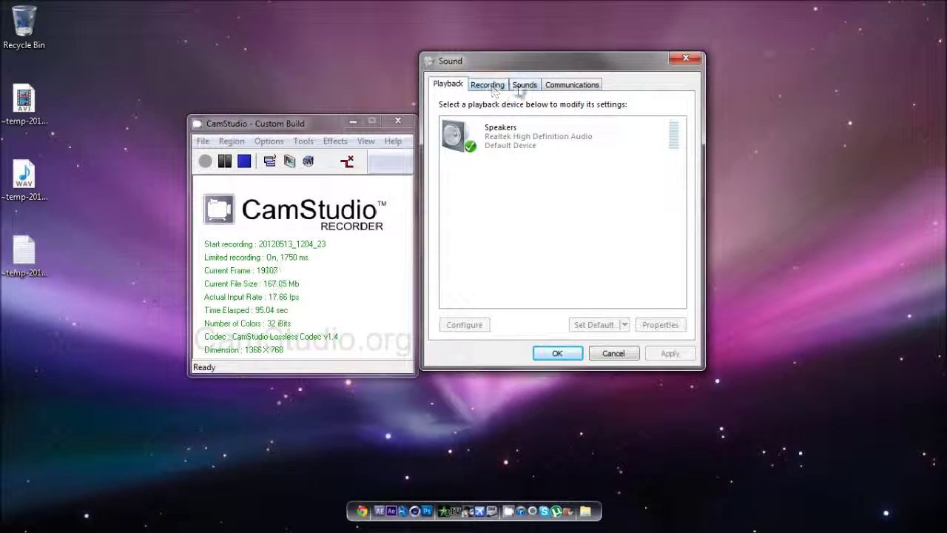
click(525, 84)
click(494, 86)
right_click(540, 284)
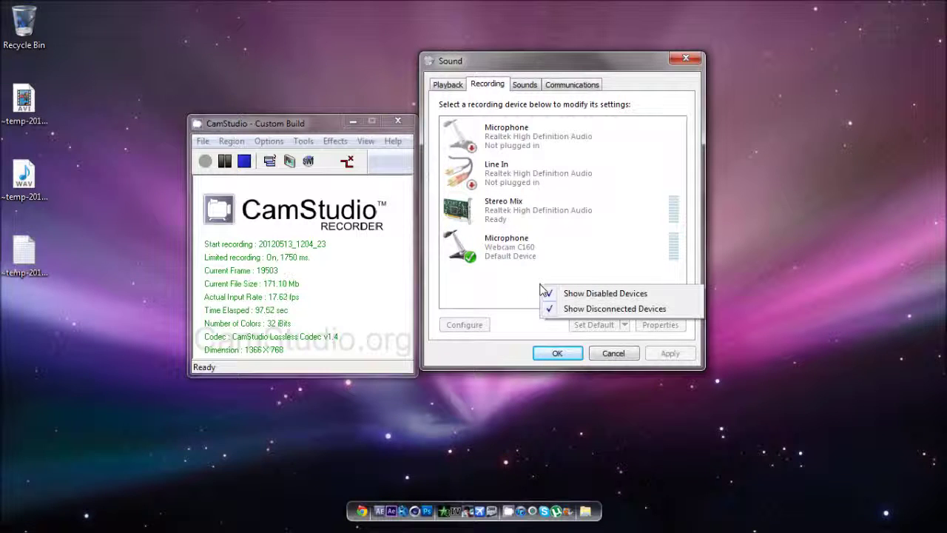
click(480, 293)
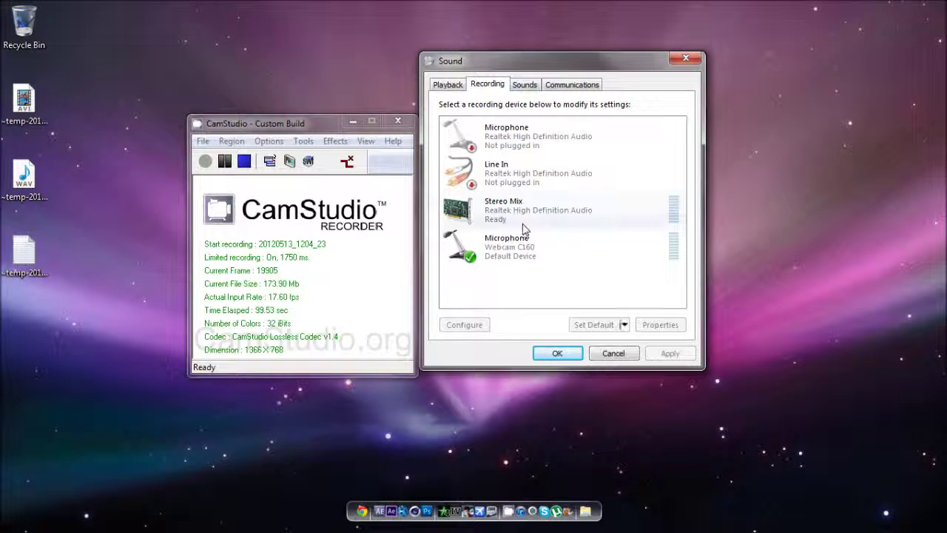
click(495, 219)
right_click(509, 216)
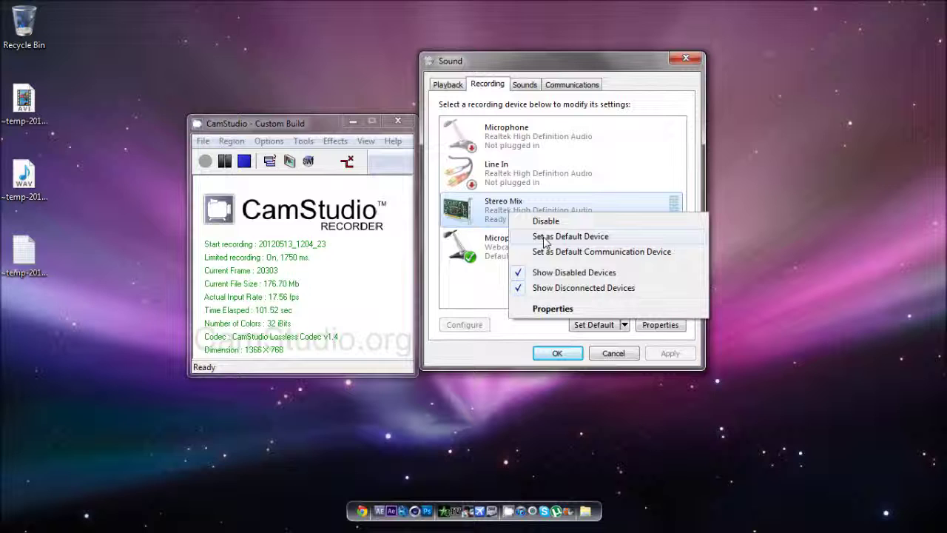
click(572, 315)
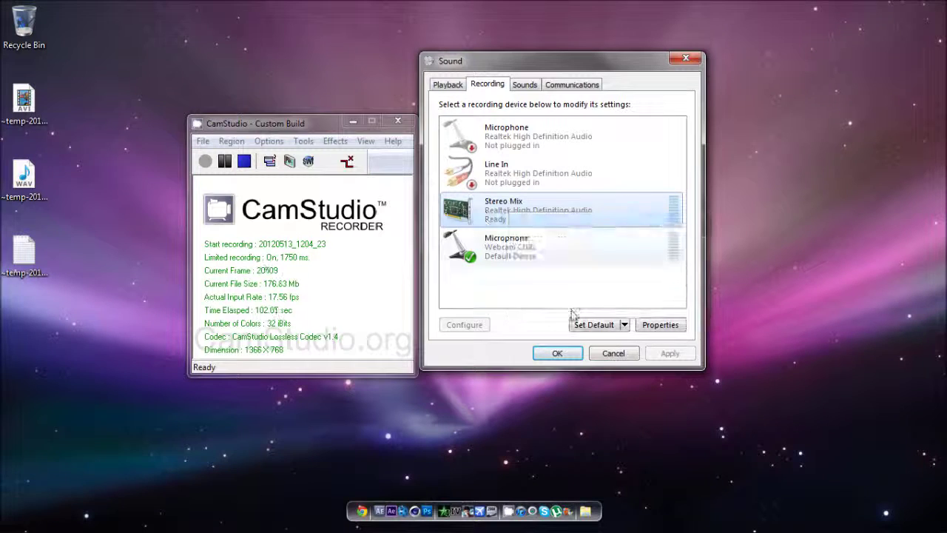
click(612, 354)
click(265, 143)
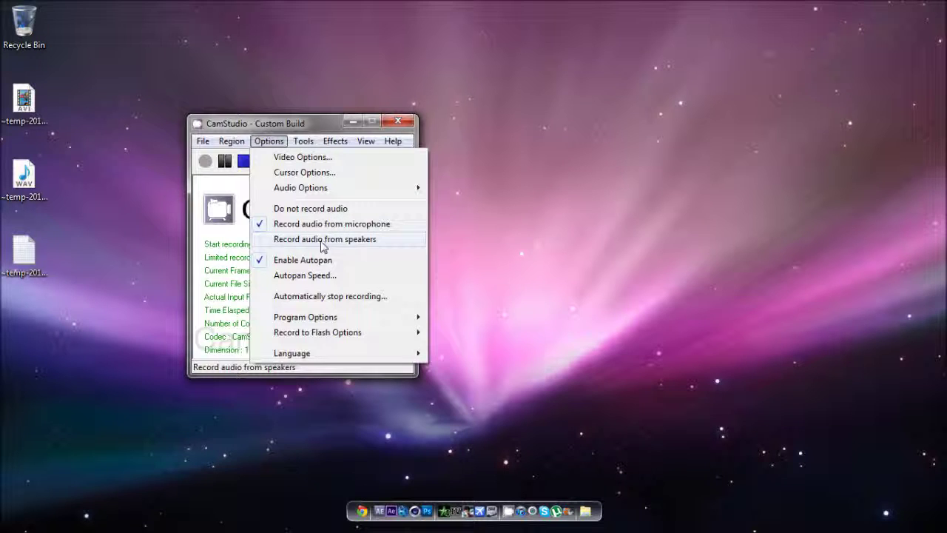
mouse_move(301, 188)
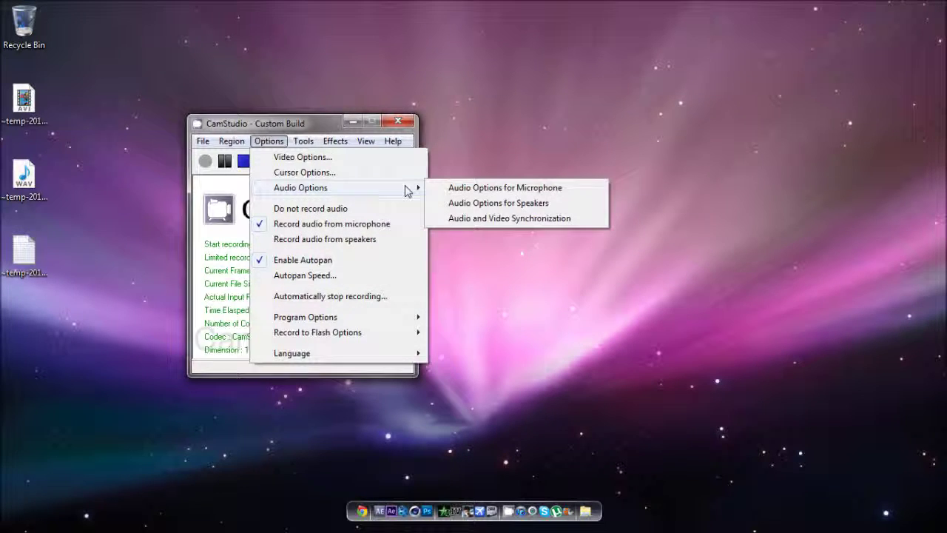
Make Microphone (Webcam C160) the audio capture device and apply the microphone settings.
click(511, 190)
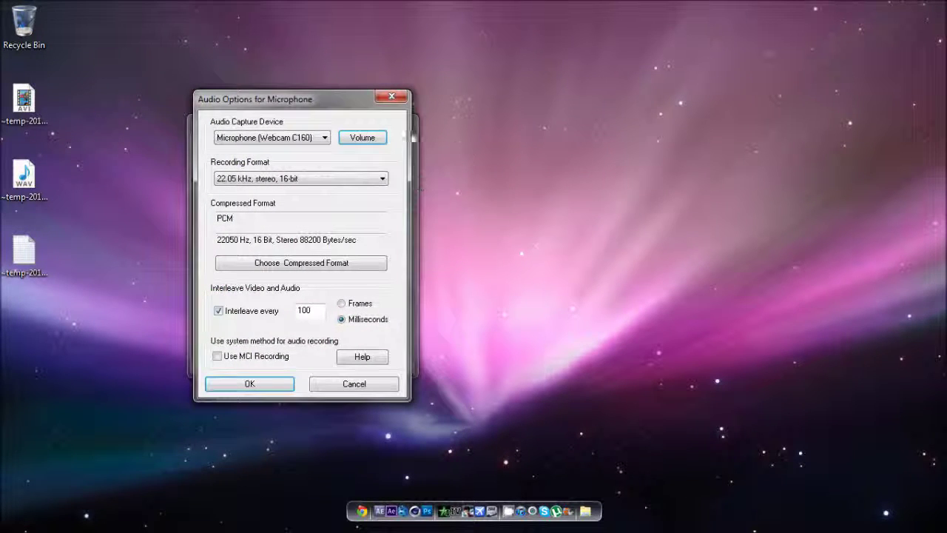
click(324, 138)
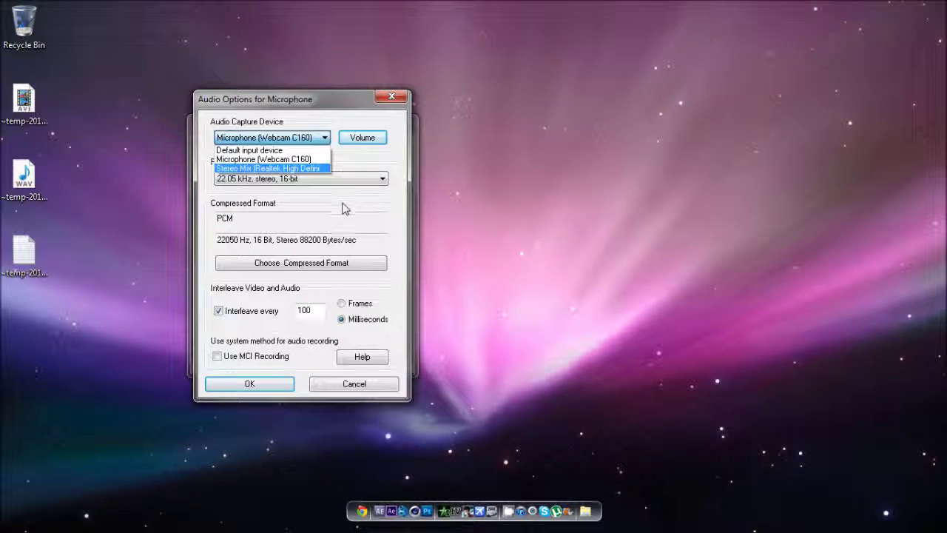
key(Up)
key(Up)
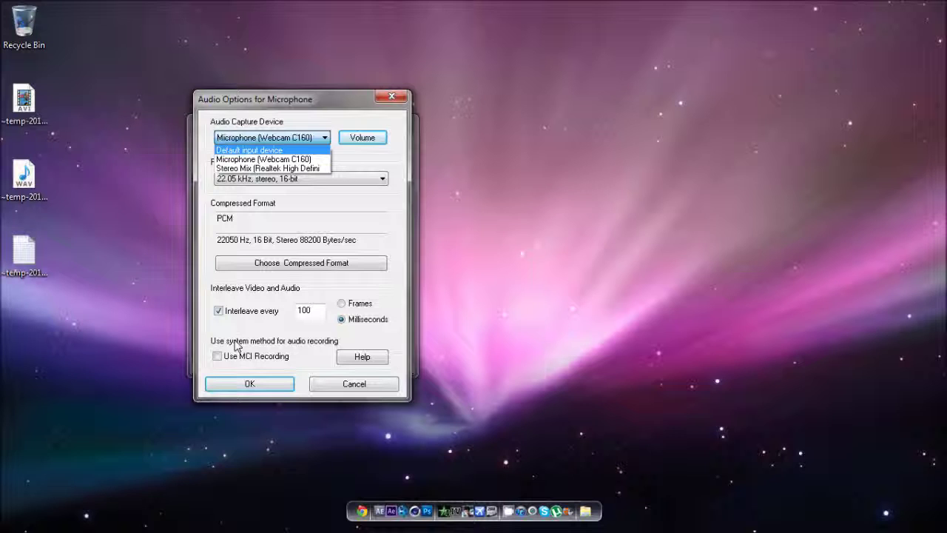
click(263, 160)
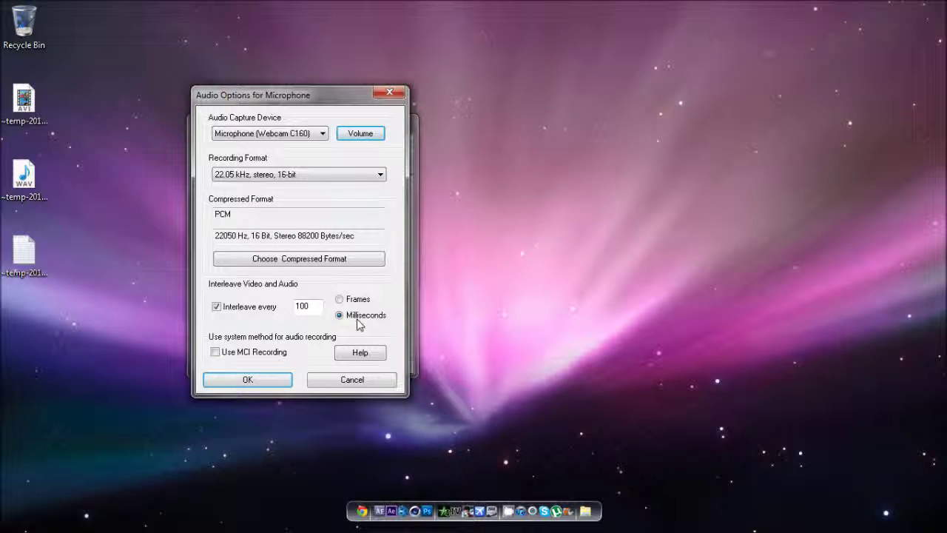
click(249, 379)
click(269, 141)
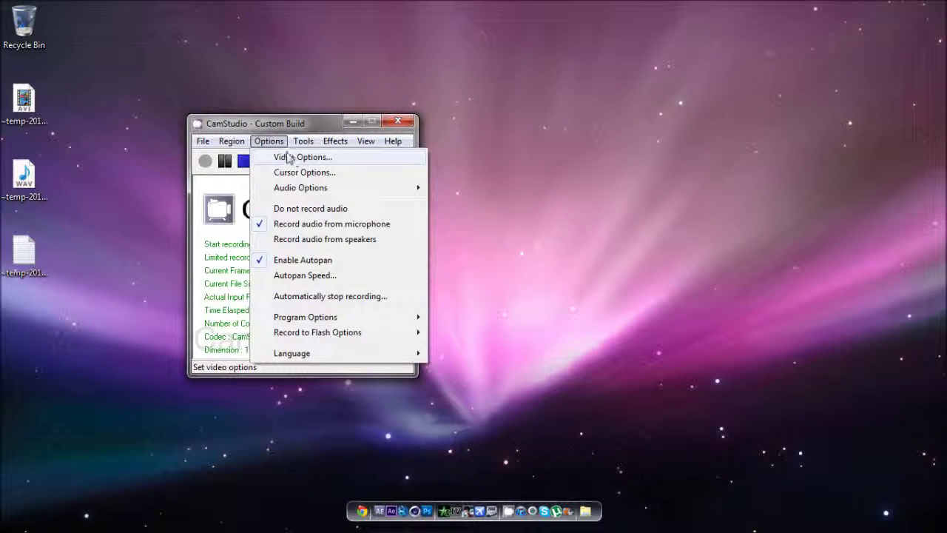
Reconfirm the lossless codec video settings: quality 100, 5 ms capture, 200 fps playback.
click(289, 157)
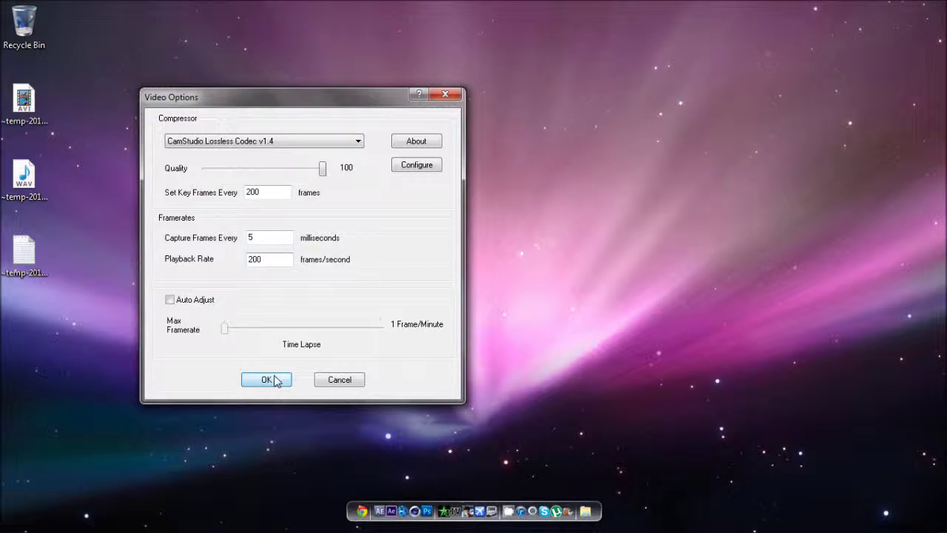
click(275, 380)
click(272, 141)
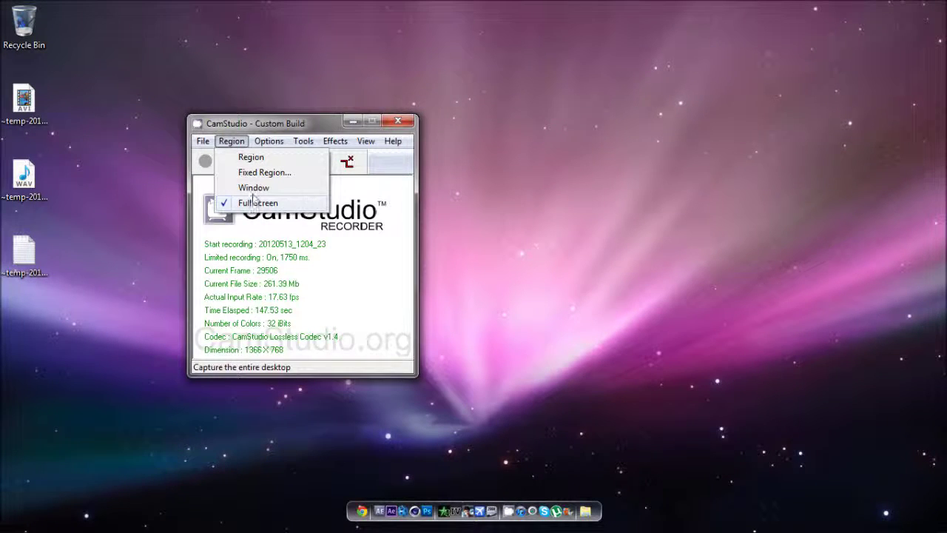
Set the recording region to Full Screen, then view and dismiss the Options menu.
click(269, 133)
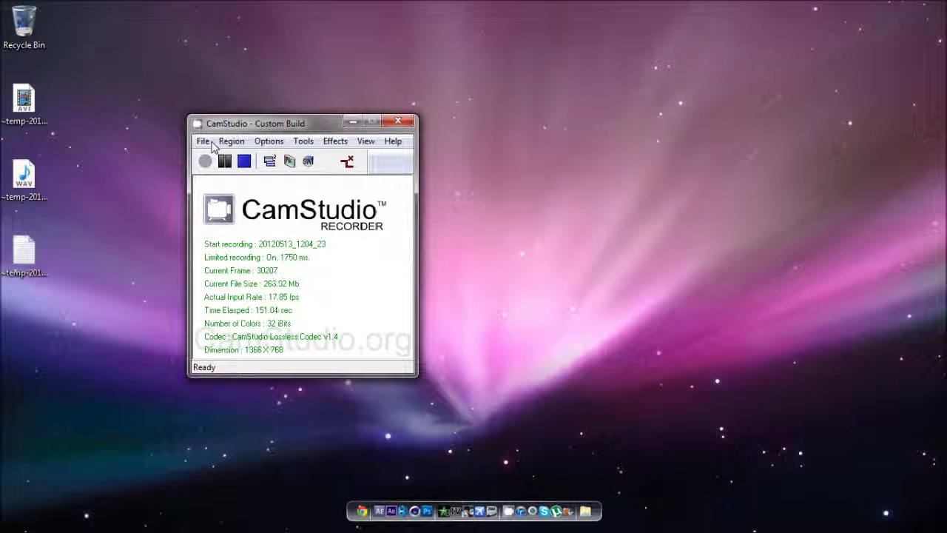
click(268, 140)
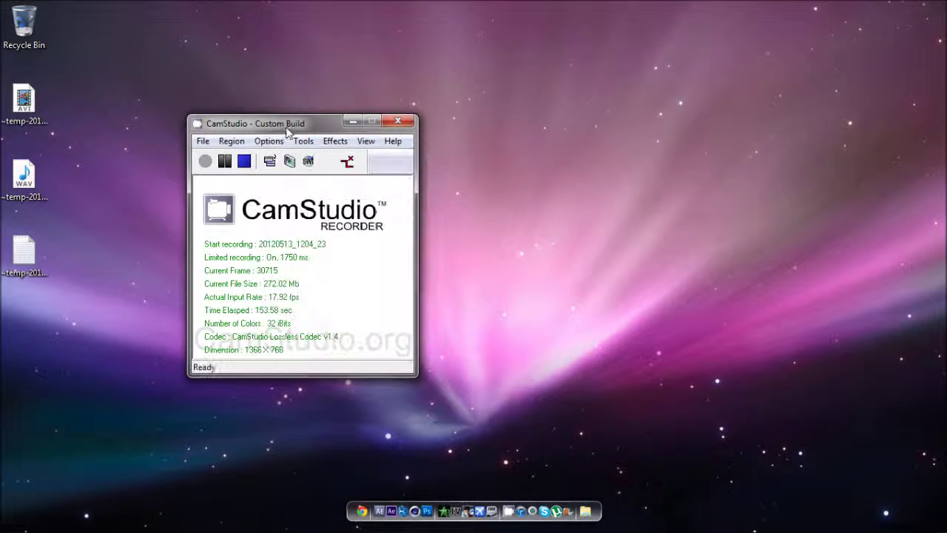
click(272, 147)
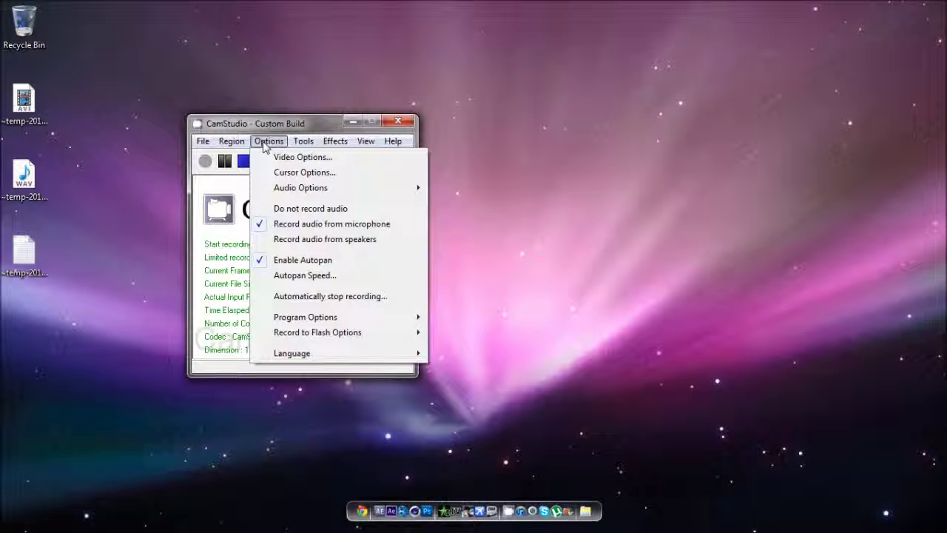
click(275, 124)
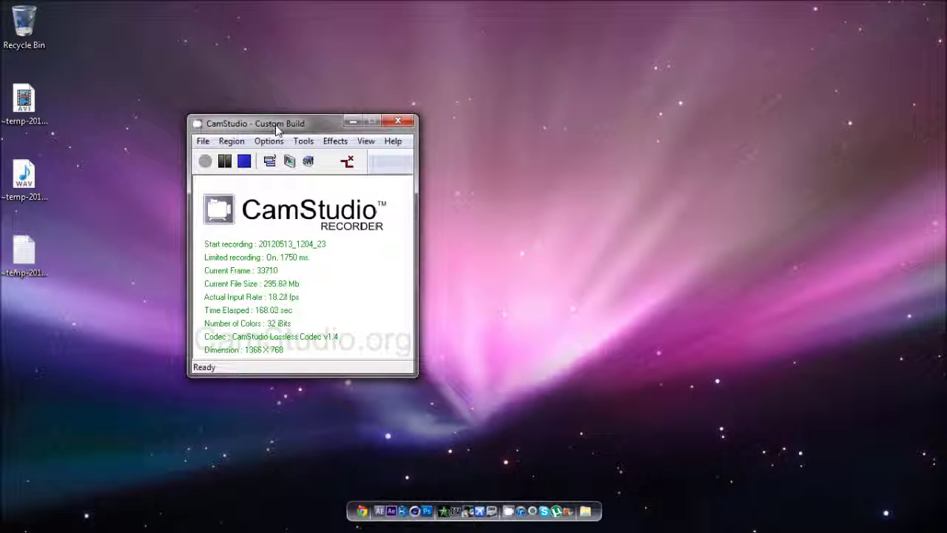